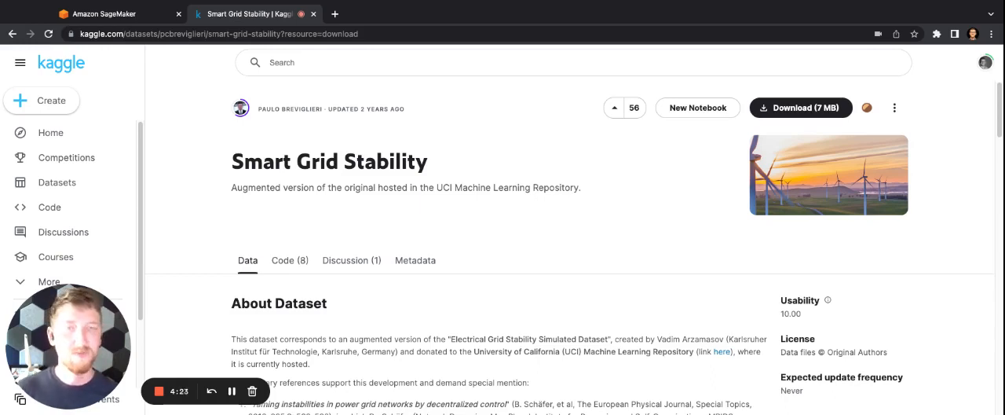
Look through the description and column previews of the Smart Grid Stability dataset on Kaggle.
scroll(577, 252, down, 15)
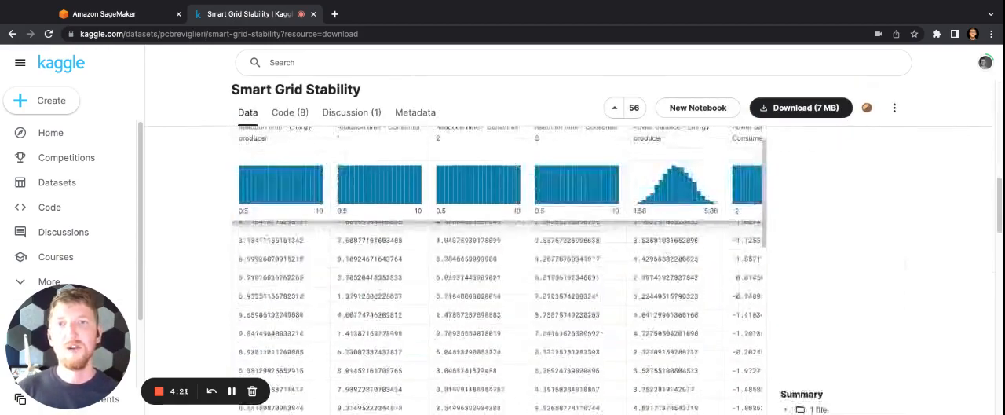
scroll(636, 321, up, 2)
scroll(636, 312, up, 10)
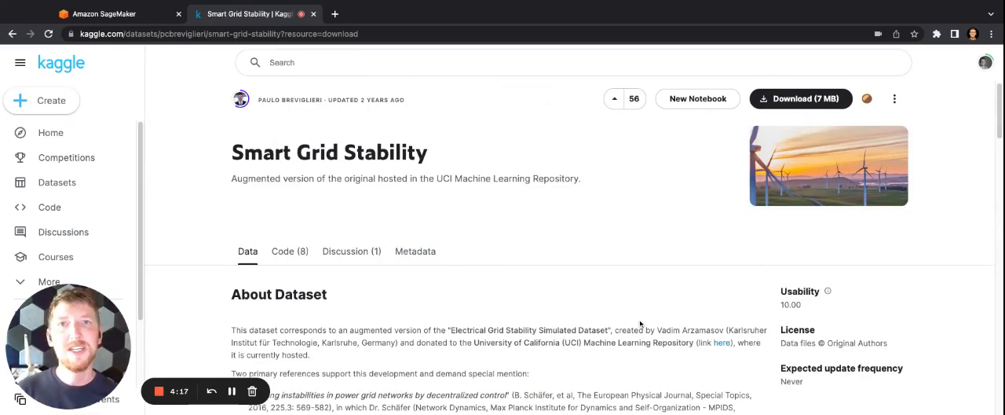
scroll(568, 246, down, 3)
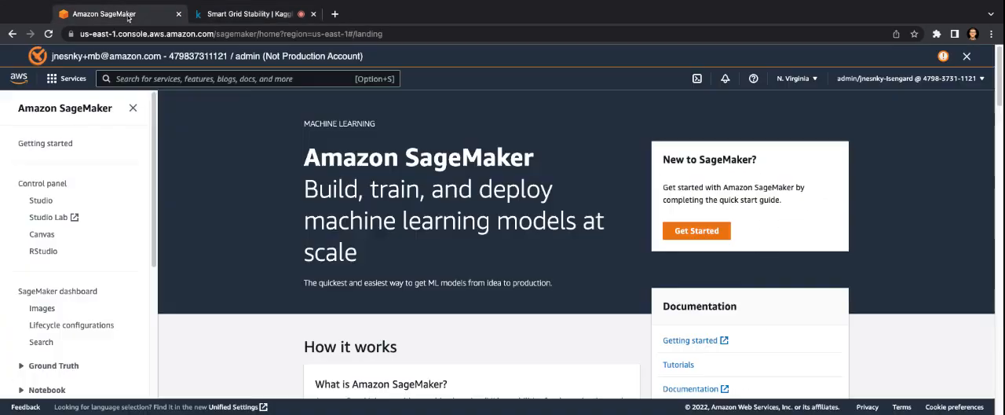
Switch to the Amazon SageMaker console and launch the Canvas app for the rds user profile.
click(128, 15)
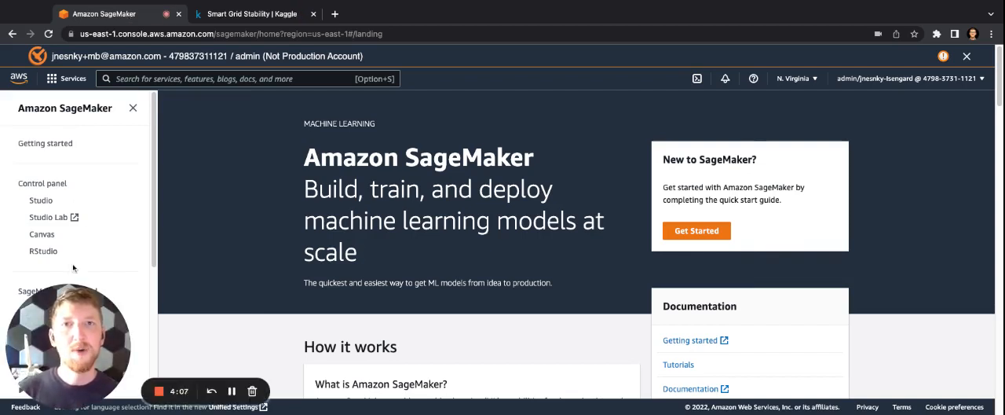
click(47, 236)
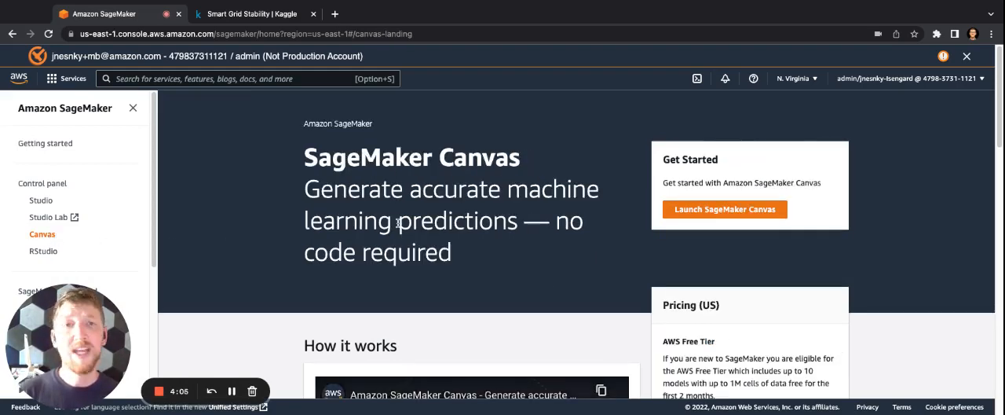
click(713, 210)
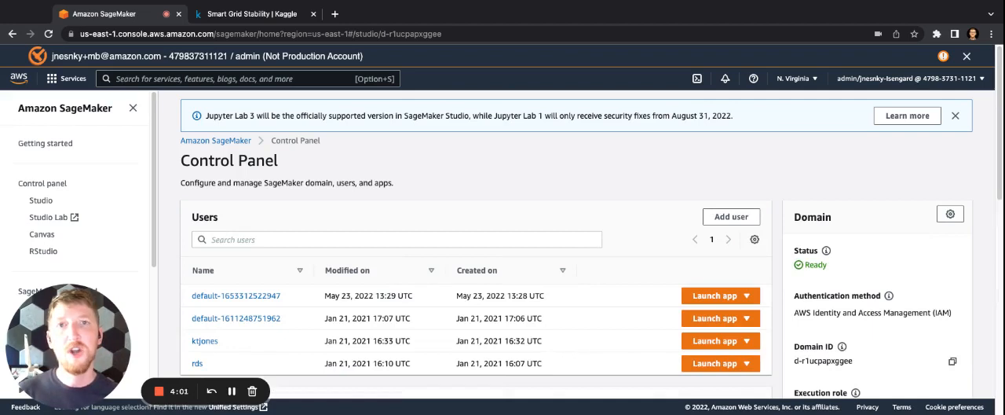
click(712, 366)
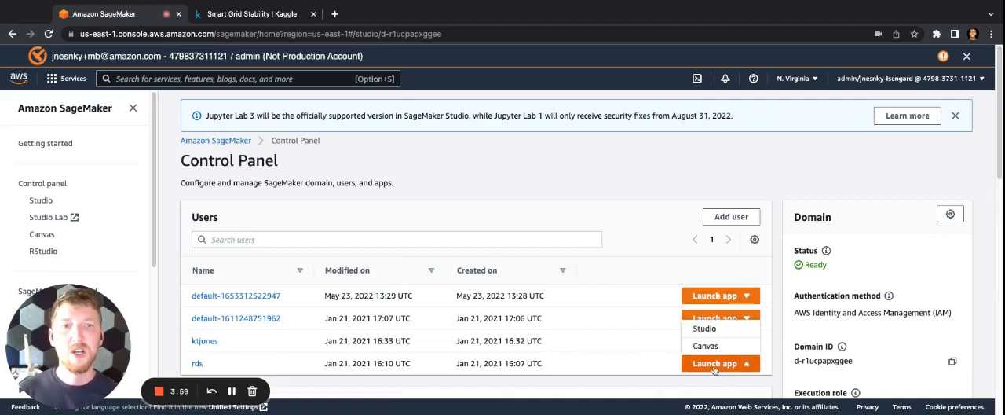
click(714, 348)
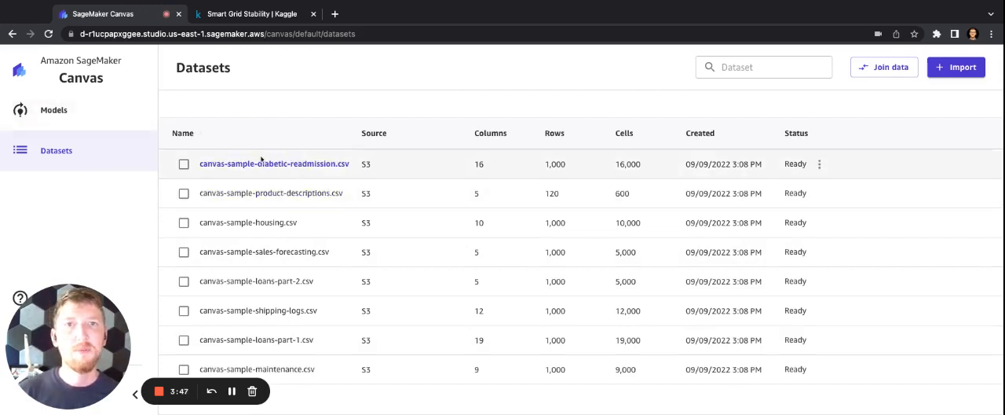
Create a new Canvas model named stability.
click(52, 110)
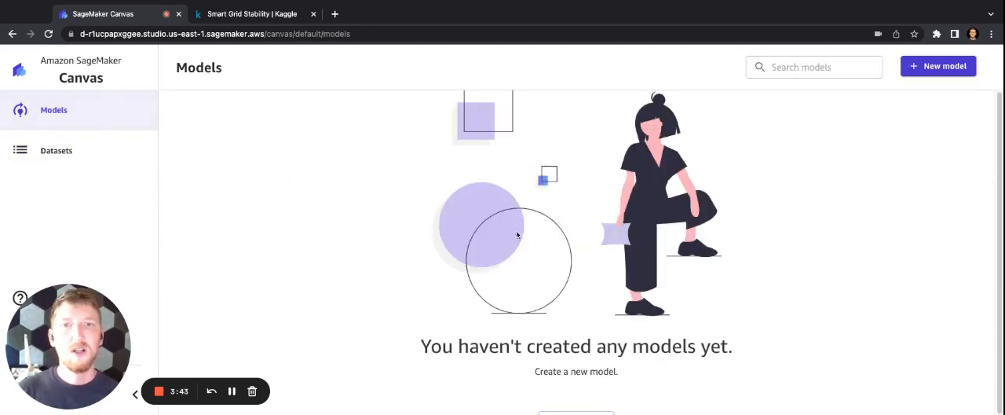
click(917, 66)
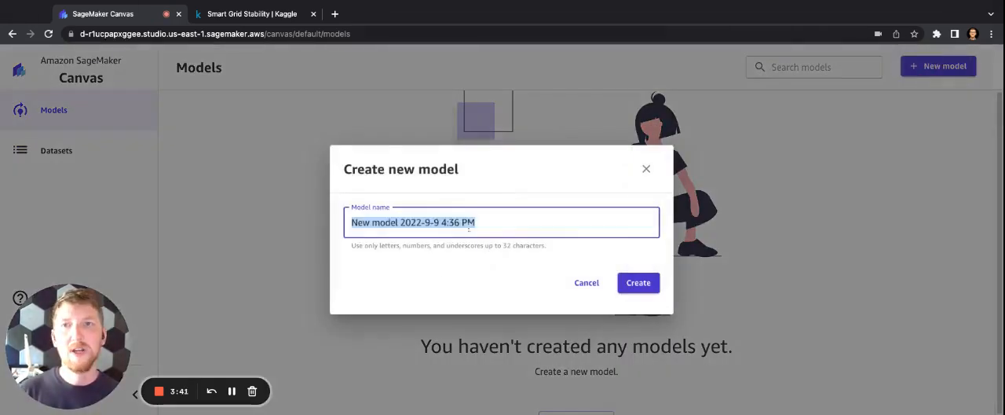
text(stability)
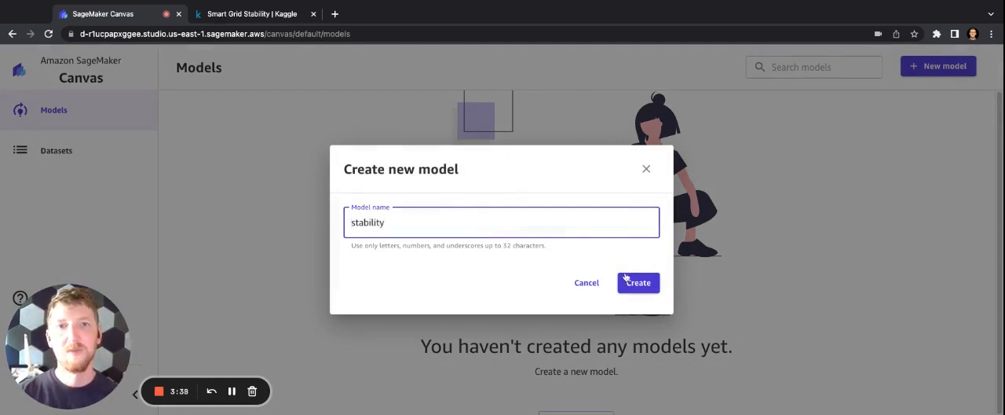
click(627, 280)
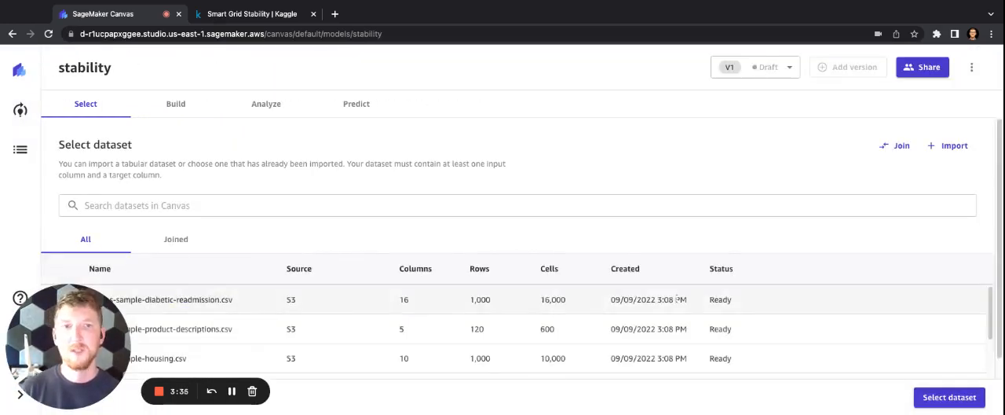
Sort the datasets by cell count, preview canvas-sample-diabetic-readmission.csv and use it as the model's dataset.
click(247, 301)
scroll(264, 275, down, 1)
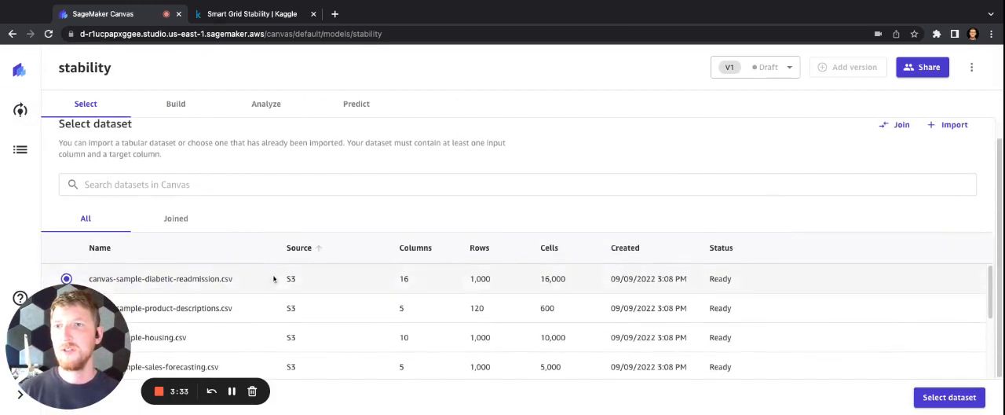
scroll(273, 278, down, 3)
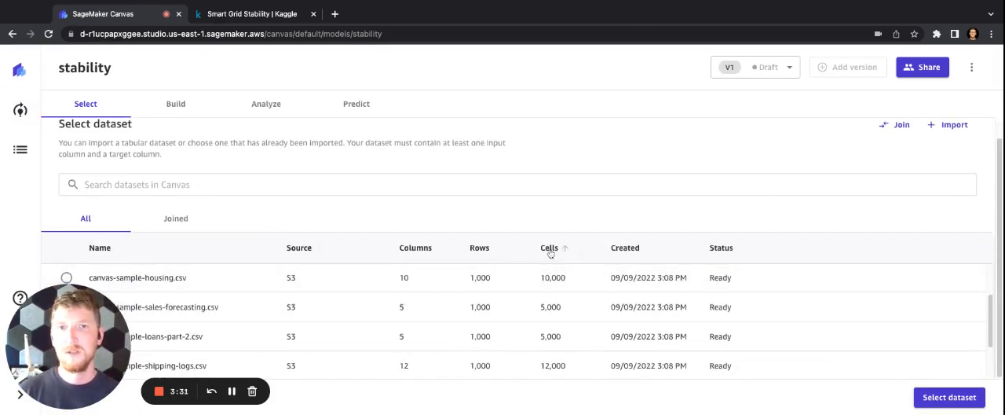
click(549, 248)
scroll(560, 332, down, 3)
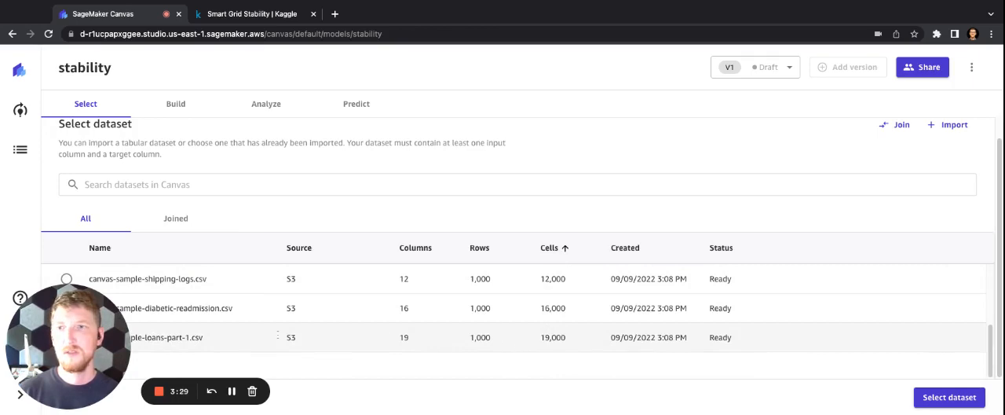
click(262, 314)
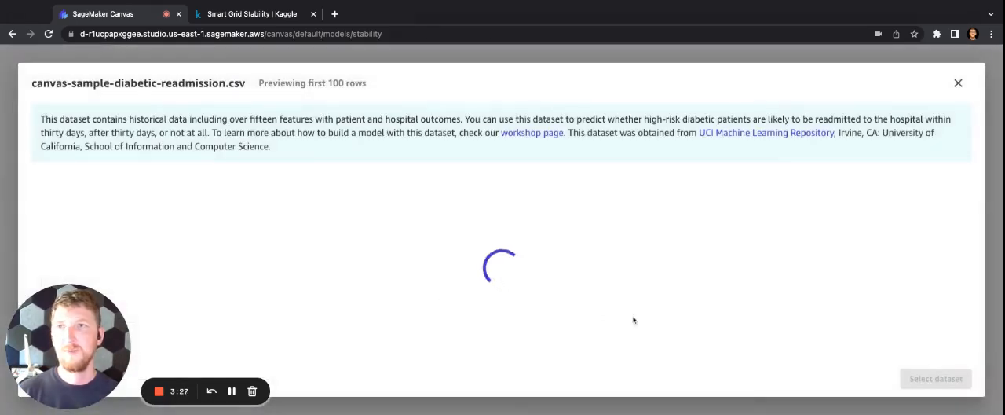
key(Escape)
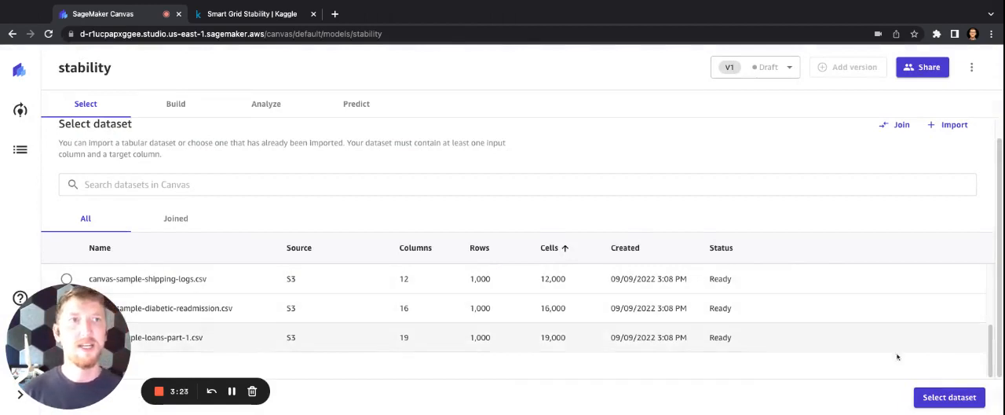
click(948, 398)
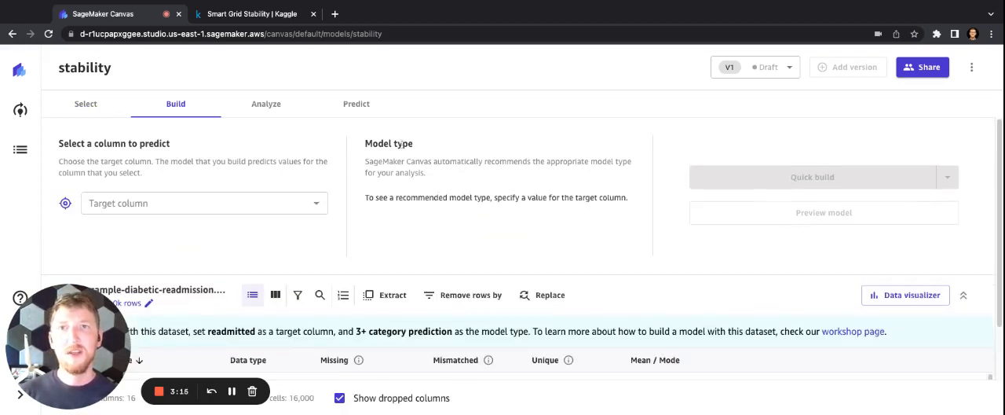
Look through the target columns offered for the diabetic readmission dataset without choosing one.
click(314, 202)
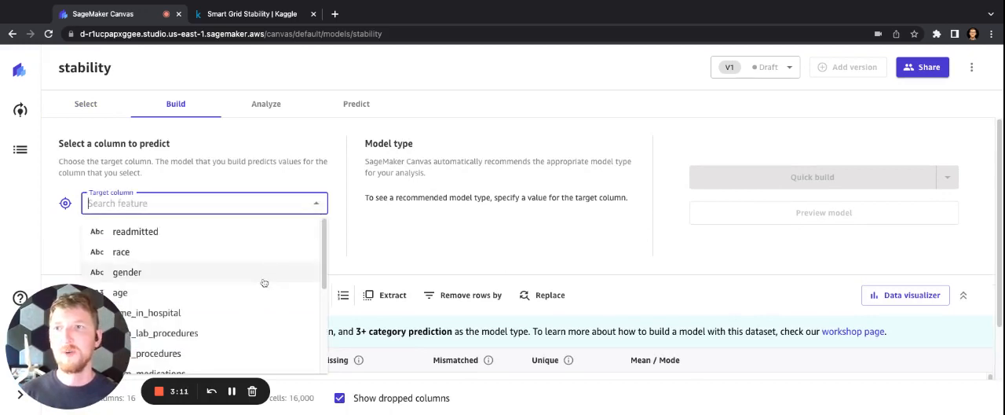
scroll(265, 282, down, 10)
click(384, 238)
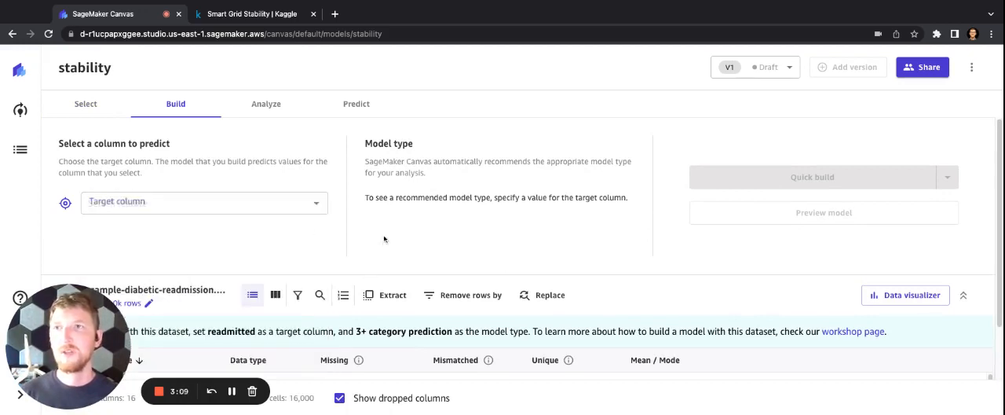
Return to dataset selection and import smart_grid_stability_augmented_reducedset.csv from the sagemaker-canvas-energy S3 bucket.
click(90, 105)
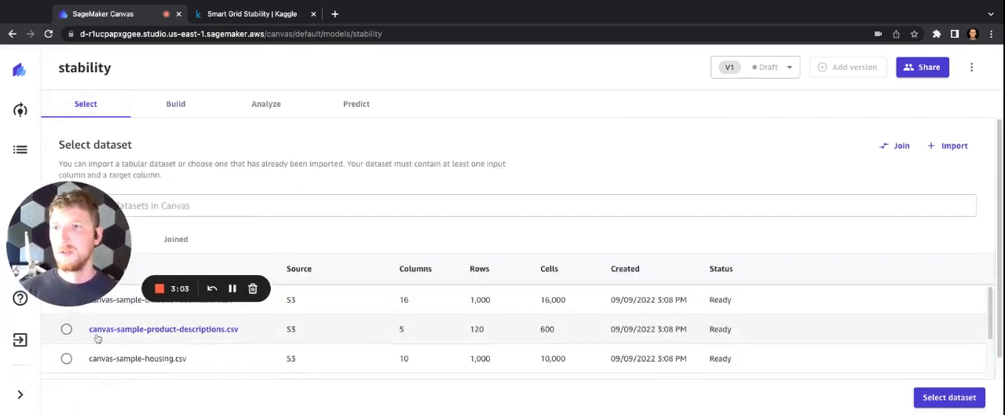
scroll(106, 344, down, 5)
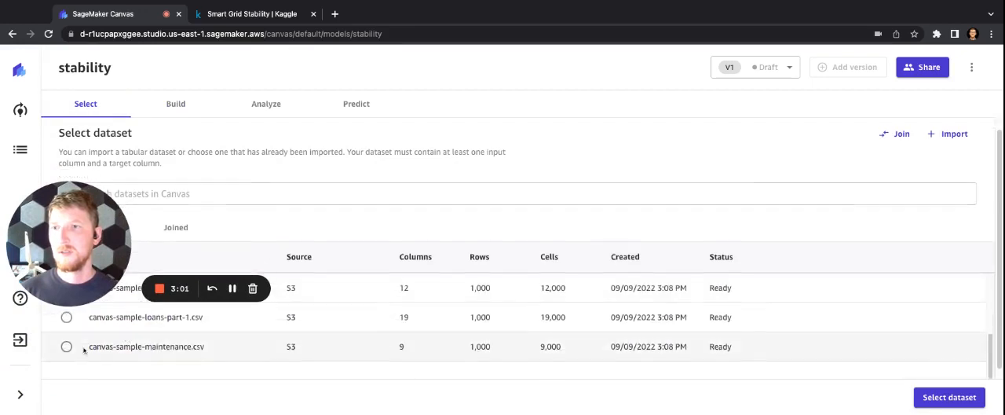
scroll(103, 347, up, 3)
scroll(101, 344, up, 1)
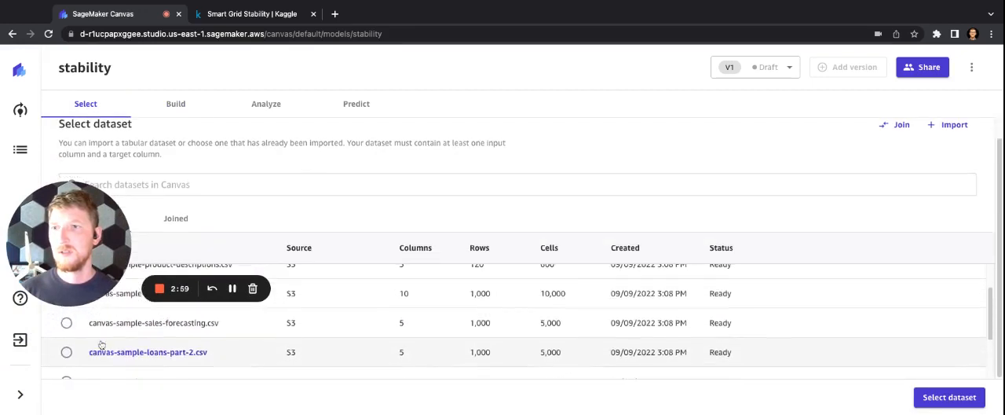
click(955, 126)
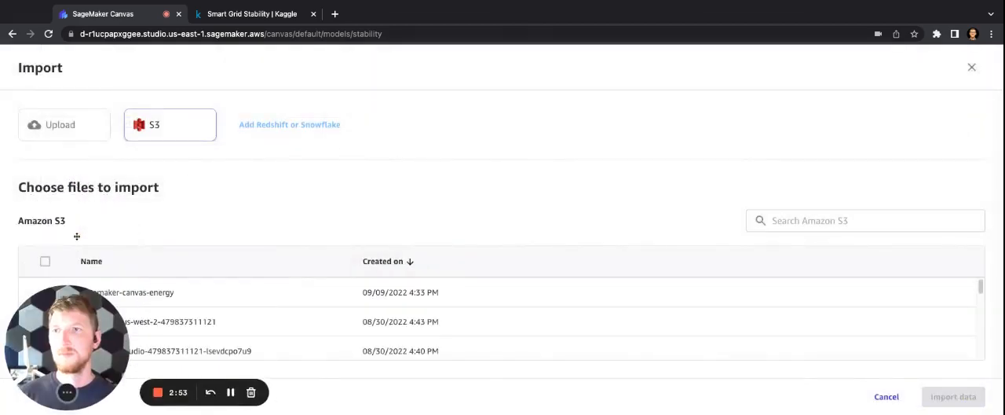
click(131, 292)
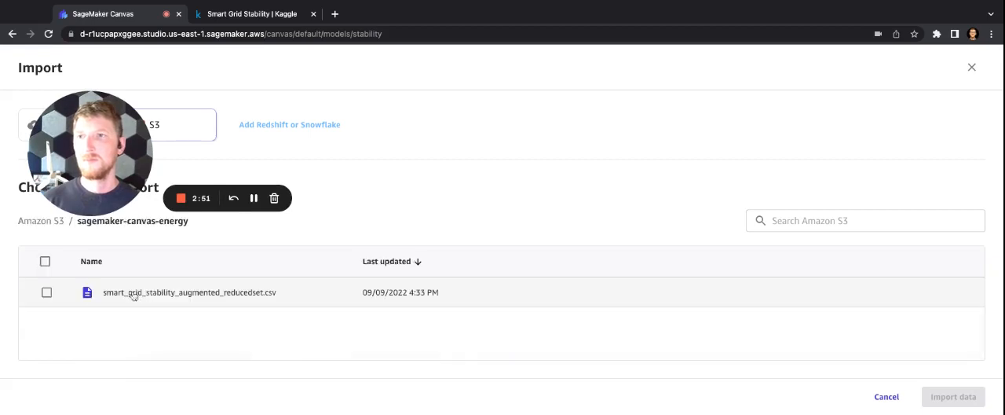
click(46, 292)
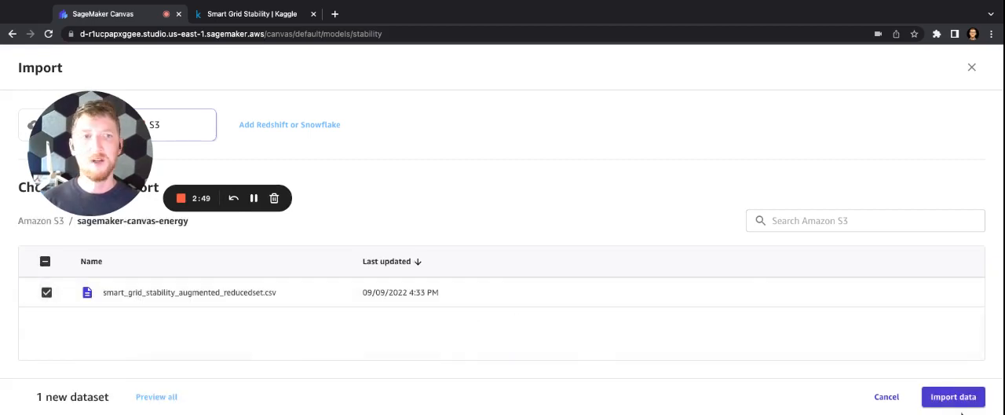
click(955, 397)
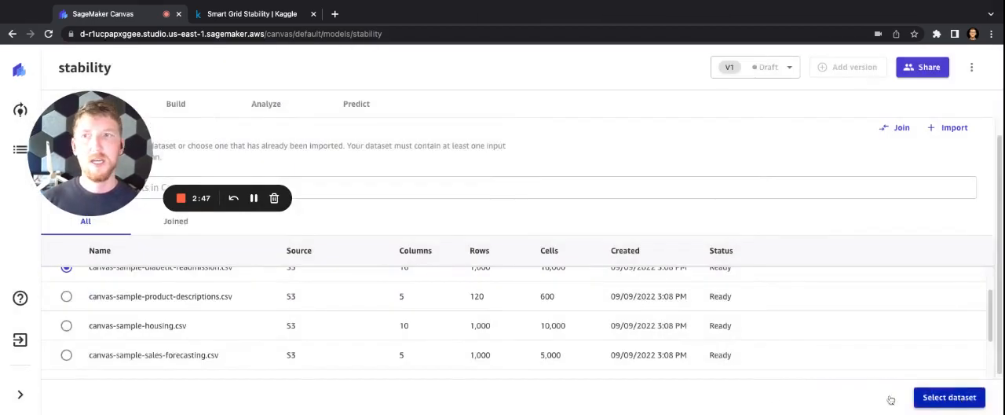
Use the imported smart_grid_stability_augmented_reducedset.csv as the stability model's dataset.
scroll(590, 348, up, 1)
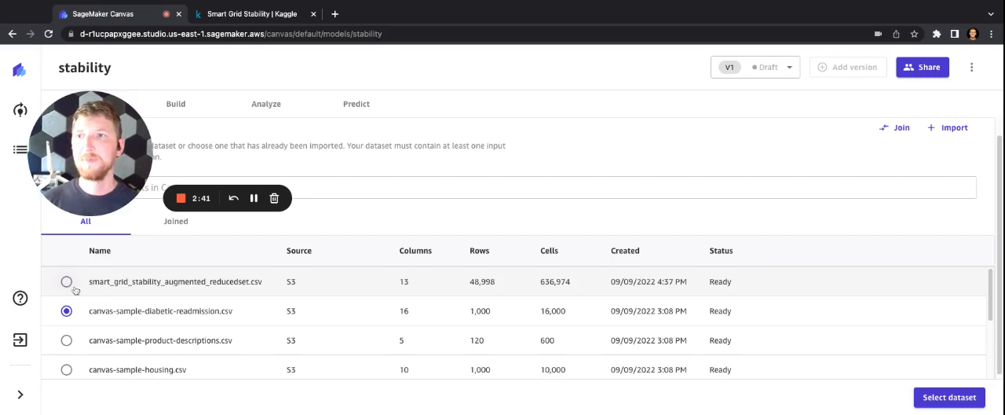
click(67, 283)
click(965, 396)
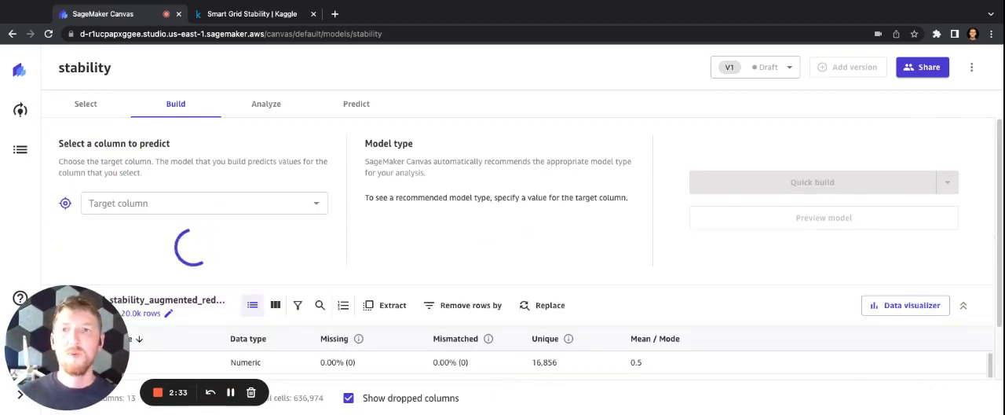
Set stabf as the target column for the model to predict.
click(314, 204)
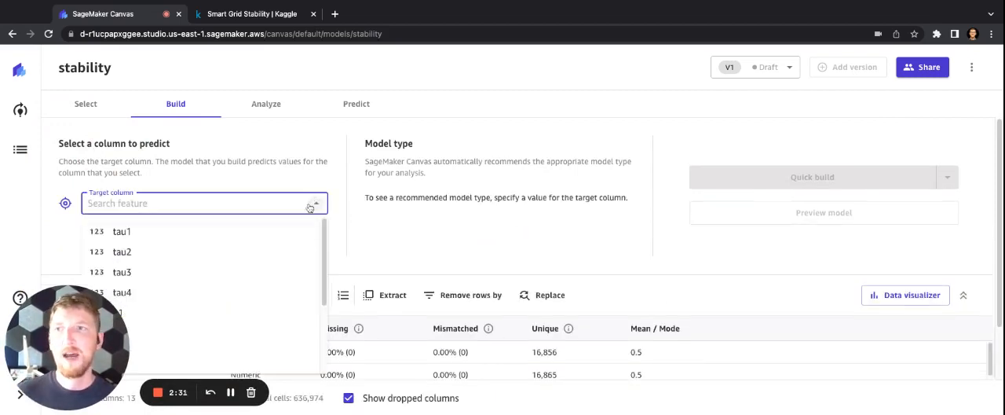
scroll(265, 284, down, 5)
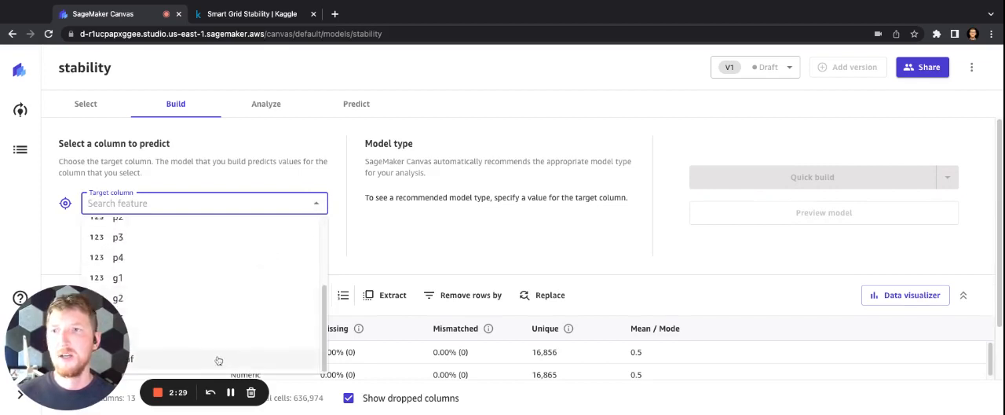
click(218, 358)
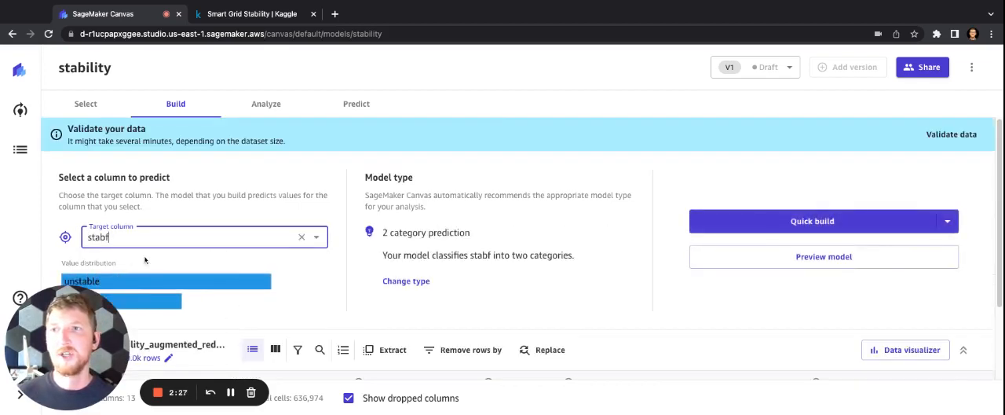
mouse_move(229, 280)
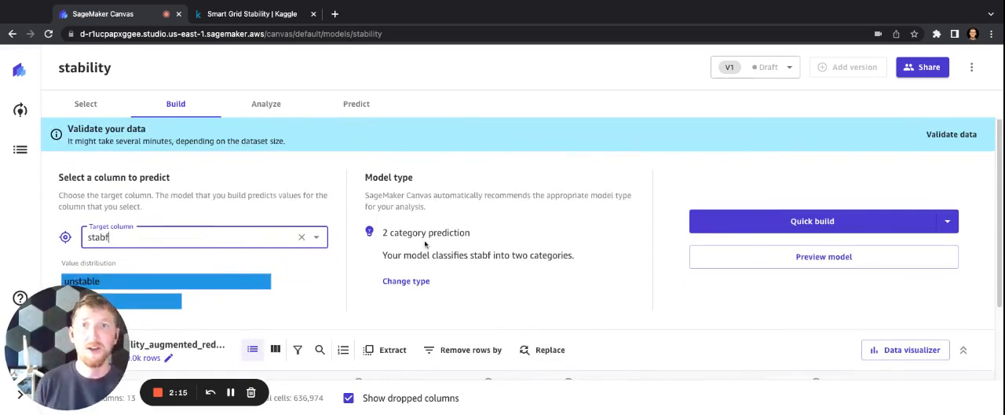
Review the dataset's column statistics and open the data visualizer.
scroll(416, 247, down, 3)
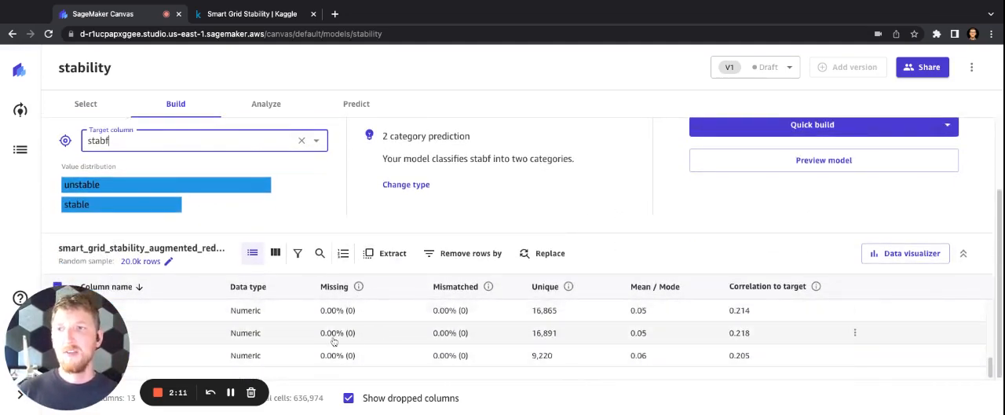
scroll(352, 329, down, 1)
click(909, 253)
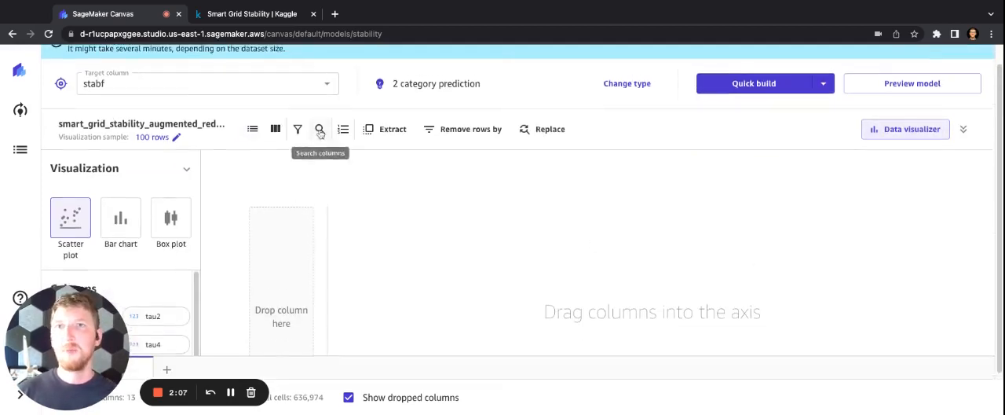
Generate a preview analysis of the stability model before building it.
scroll(318, 130, up, 1)
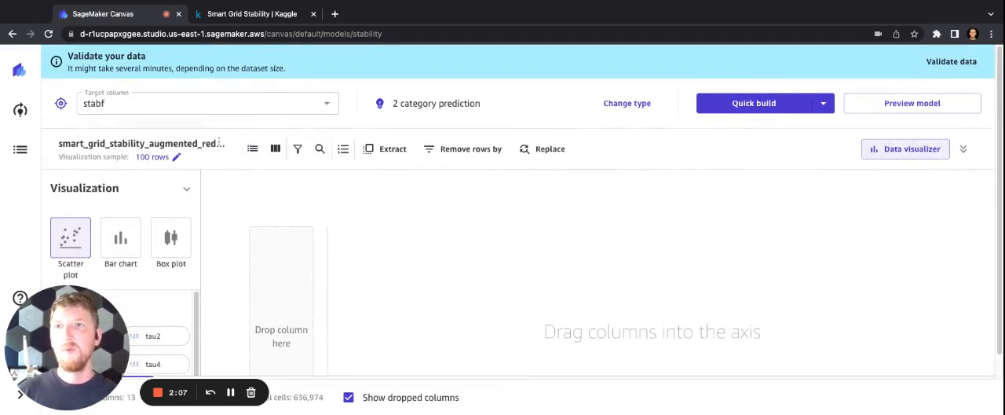
click(903, 103)
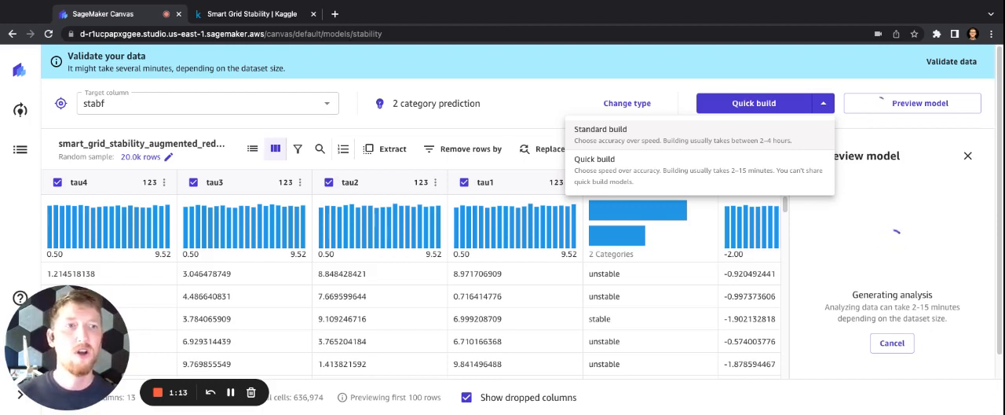
Choose the Quick build type, validate the dataset, and start building the stability model.
click(754, 172)
click(816, 103)
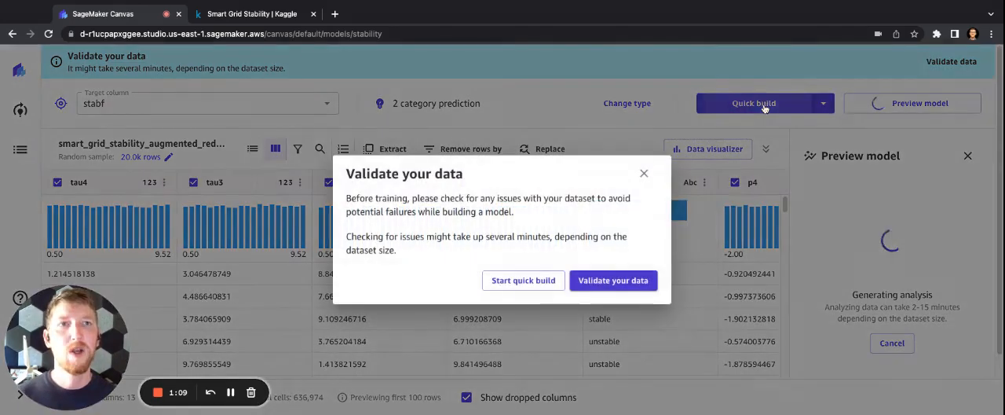
click(604, 280)
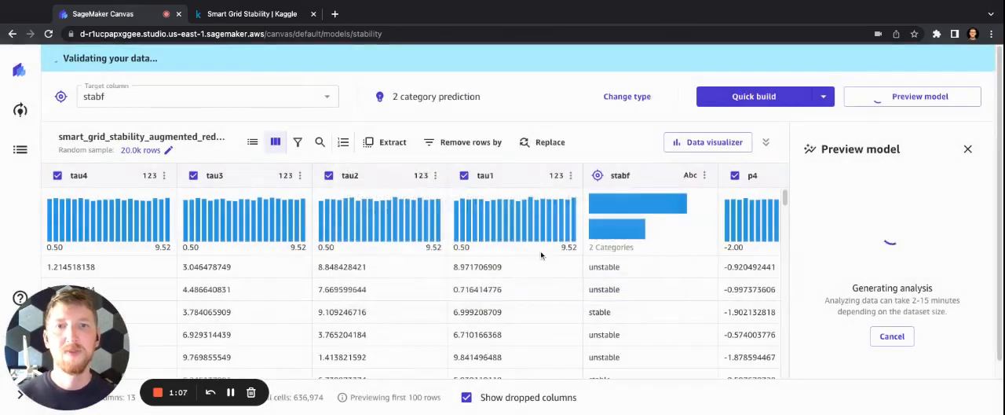
click(793, 100)
click(509, 336)
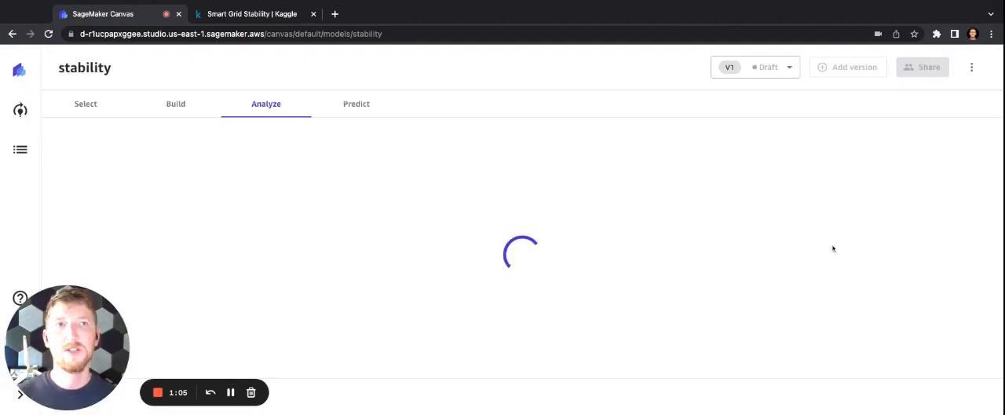
Review the model's build configuration while it is building, and return to the analysis page to check the version's build status.
click(182, 105)
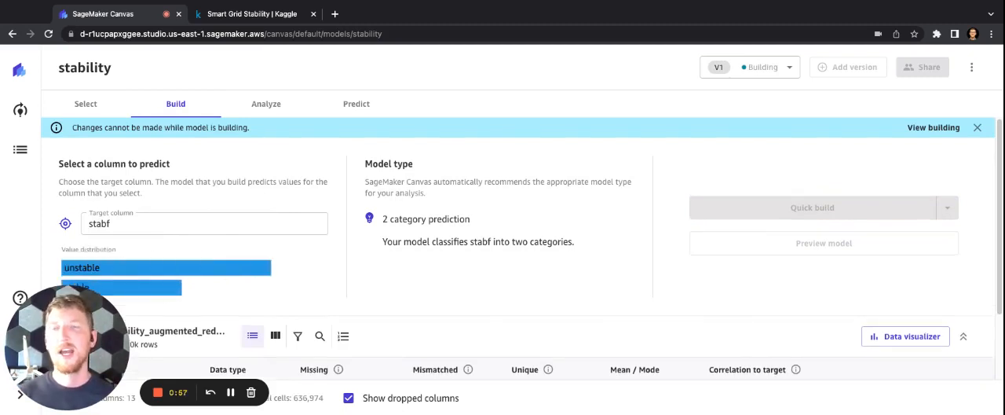
scroll(675, 275, down, 1)
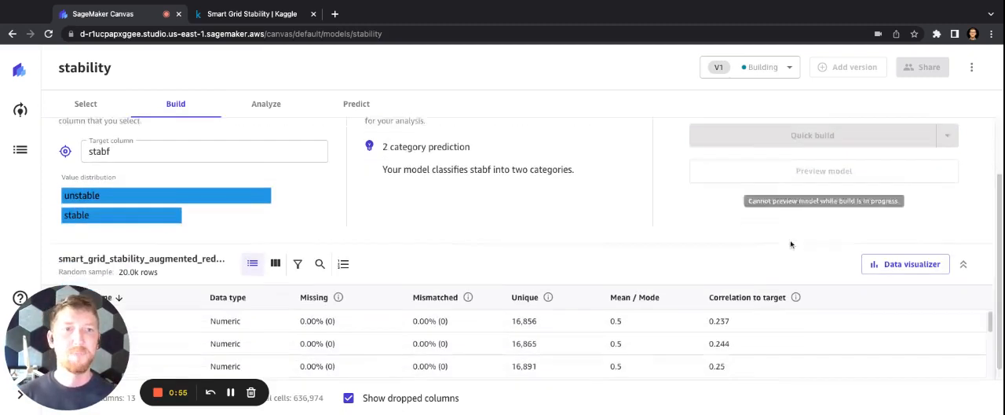
scroll(656, 225, up, 1)
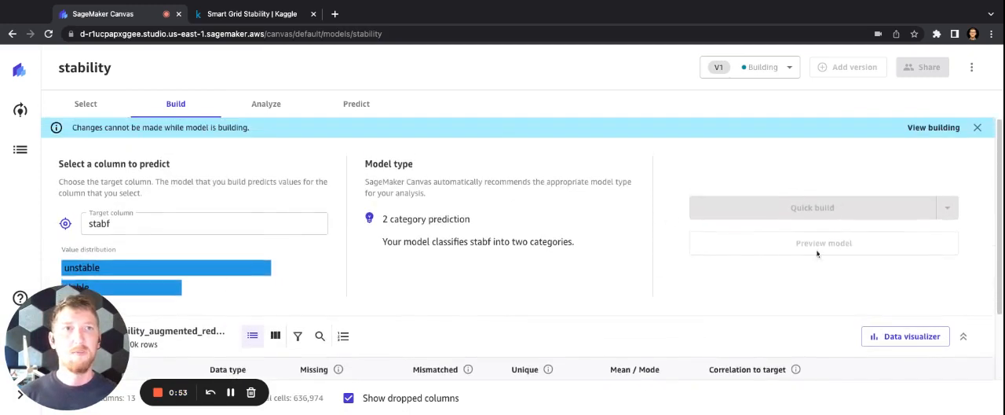
click(266, 107)
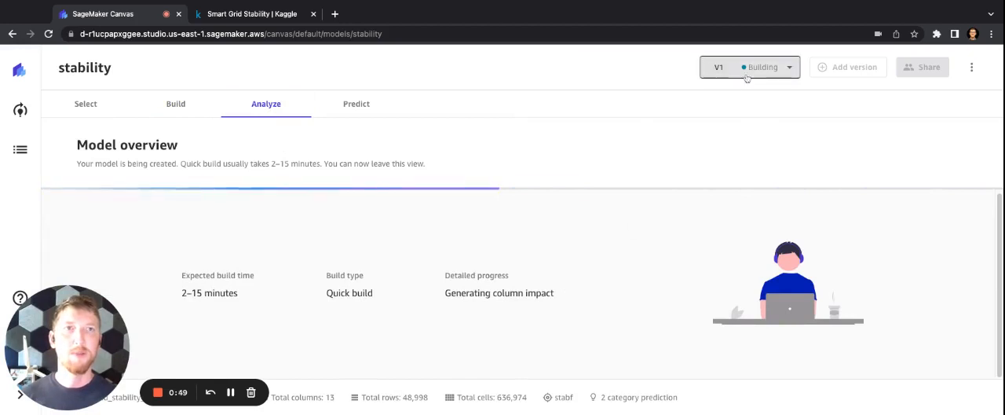
click(789, 68)
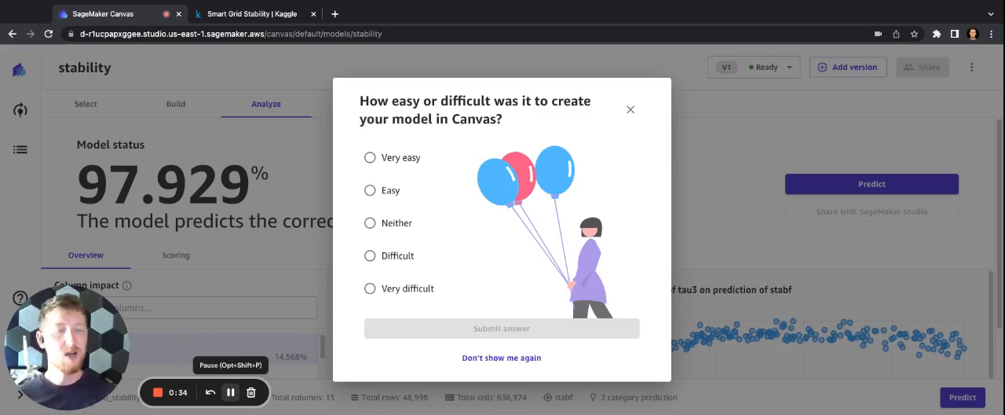
Submit Very easy as the answer to the model creation survey and review the model's accuracy and column impact.
click(380, 158)
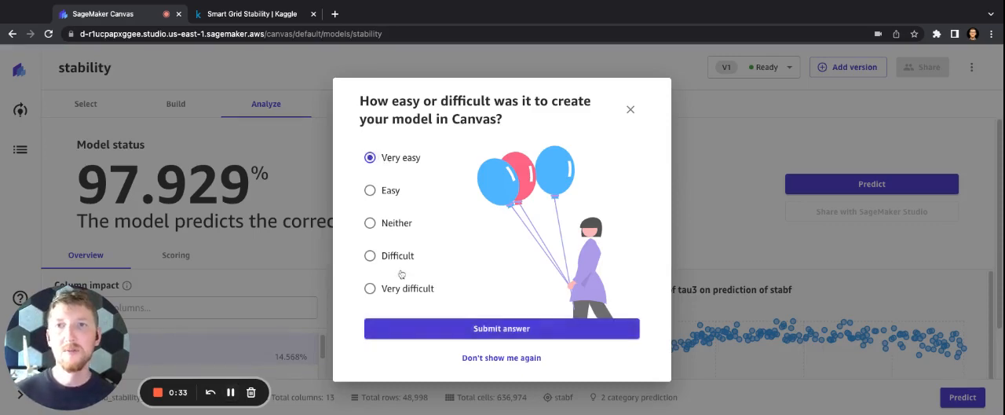
click(439, 332)
click(461, 281)
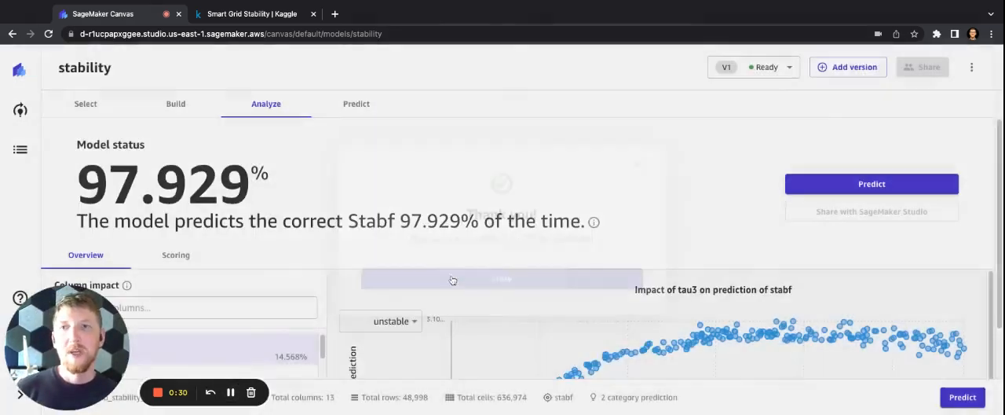
scroll(235, 259, down, 1)
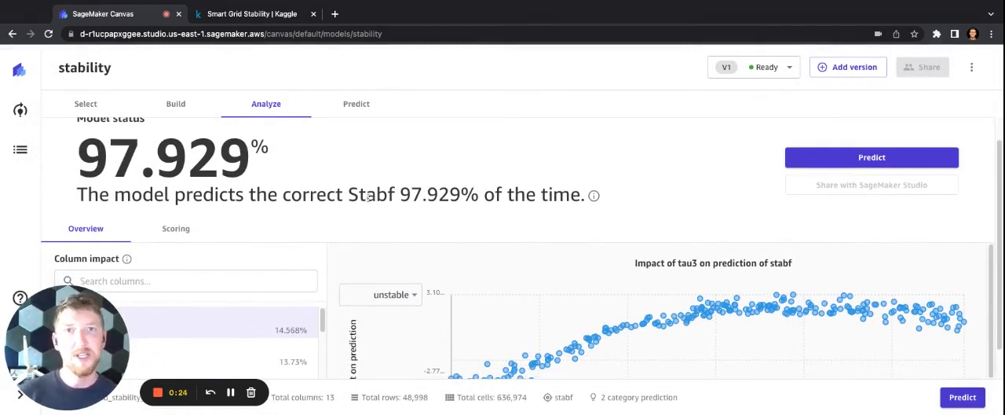
scroll(486, 314, down, 1)
Switch to the Kaggle Smart Grid Stability page and examine the TNP DATA ANALYSIS PROJECT notebook from its code listing.
click(276, 15)
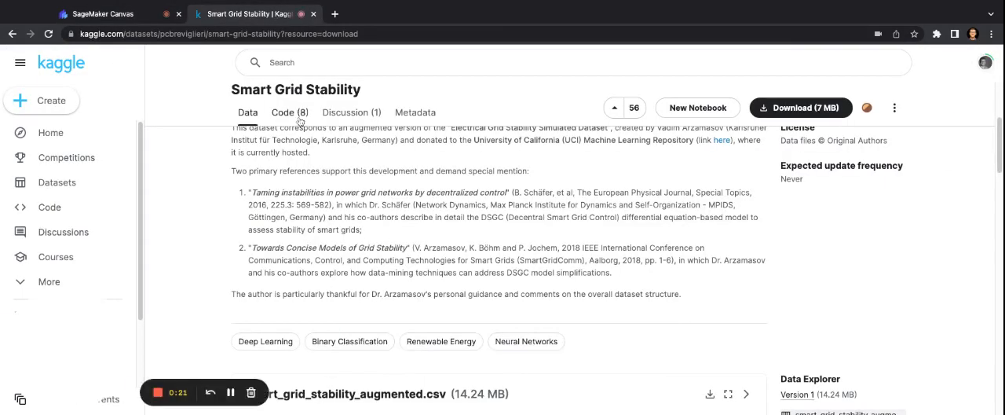
click(290, 112)
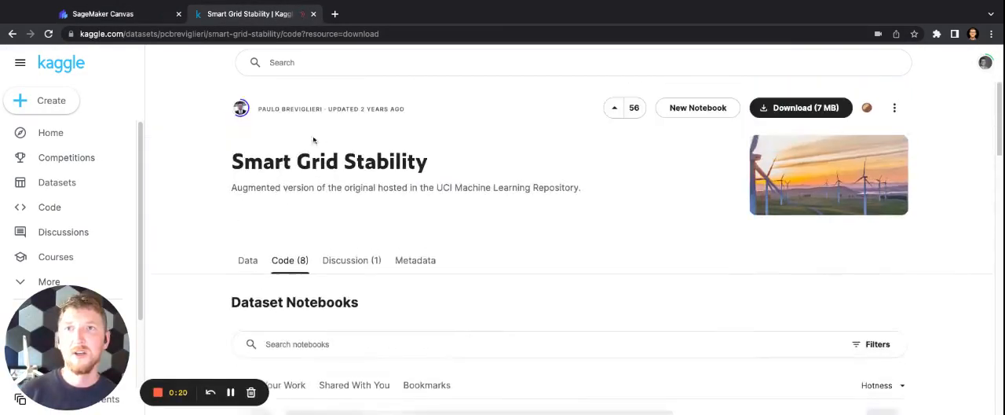
scroll(392, 195, down, 5)
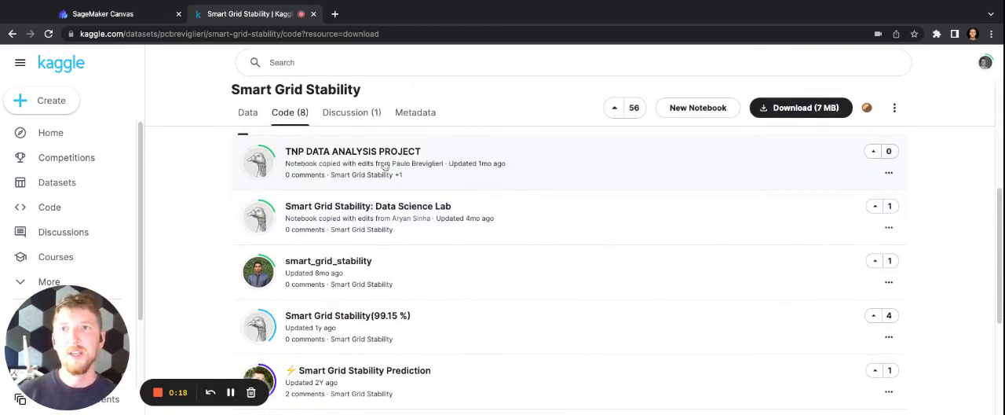
click(384, 165)
scroll(387, 240, down, 3)
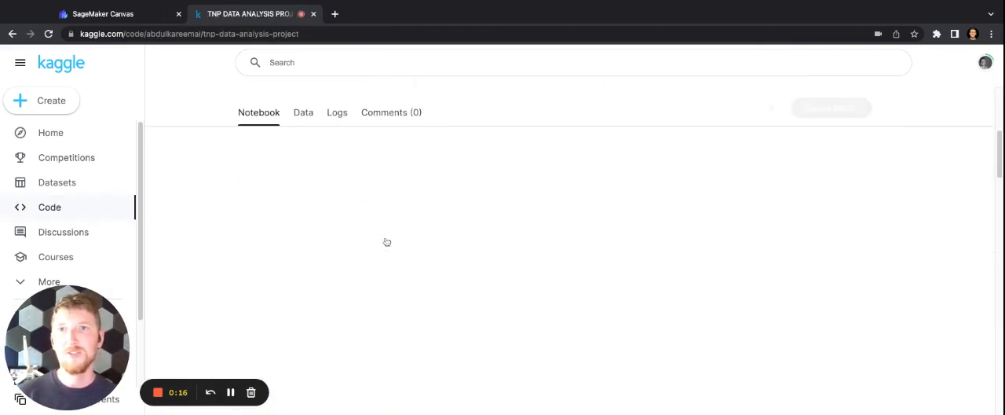
scroll(386, 241, down, 20)
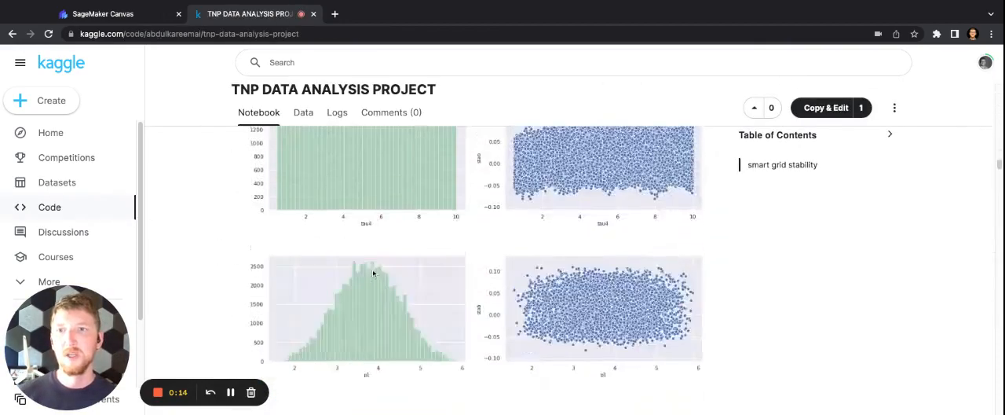
scroll(373, 272, down, 20)
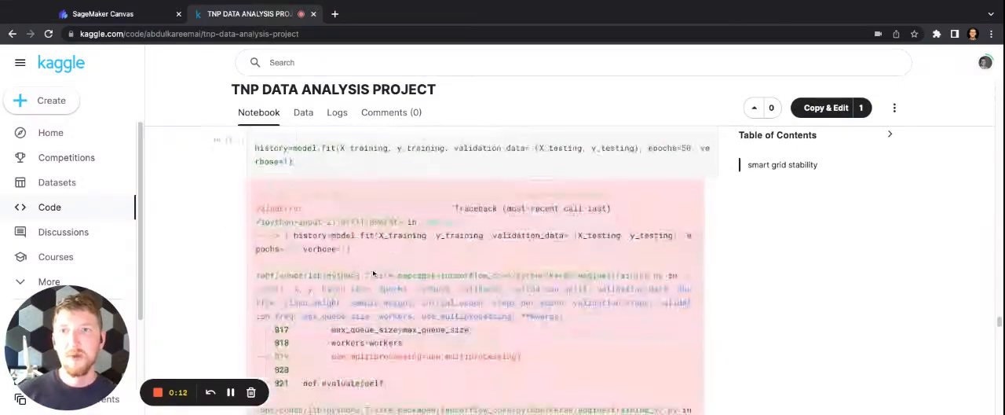
scroll(482, 267, down, 15)
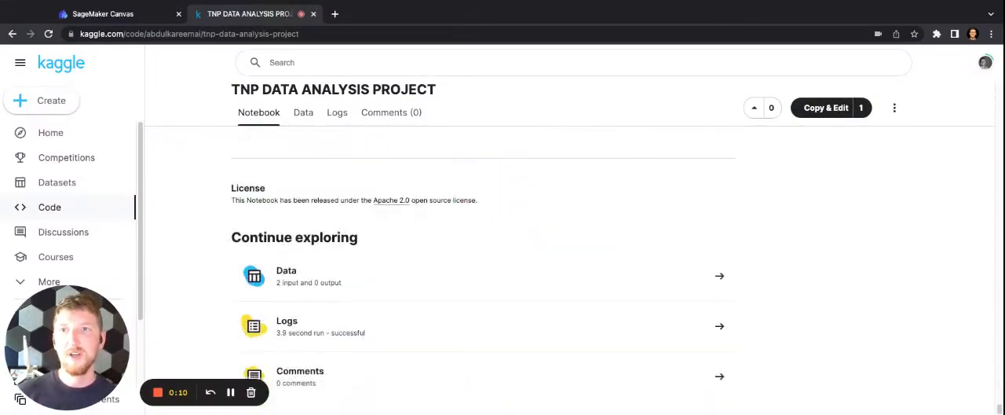
Return to the dataset's notebook list, look through the remaining notebooks, and switch back to the stability model's analysis in SageMaker Canvas.
click(12, 33)
scroll(359, 188, down, 8)
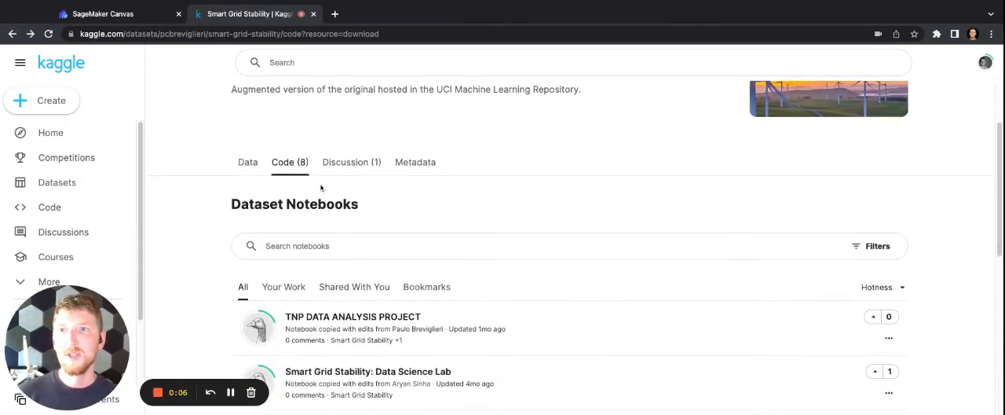
scroll(356, 248, up, 1)
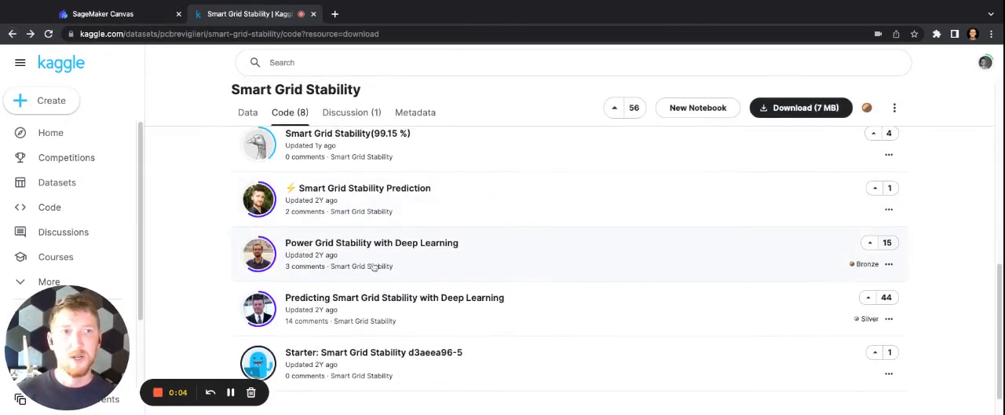
click(131, 15)
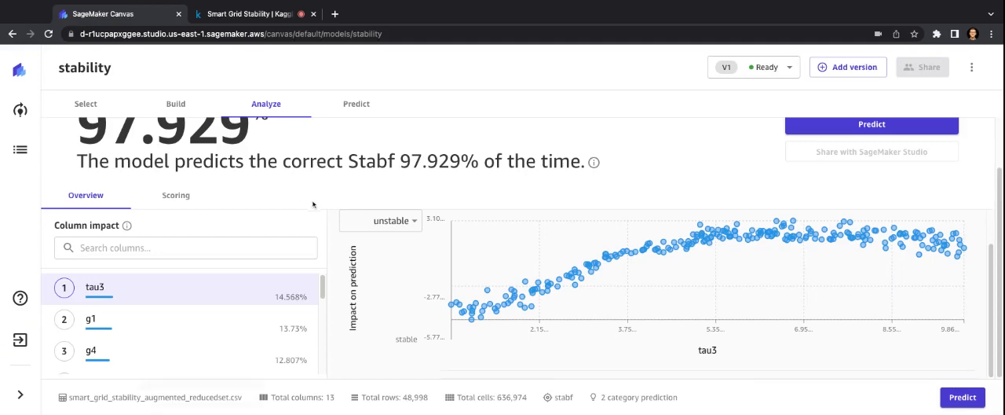